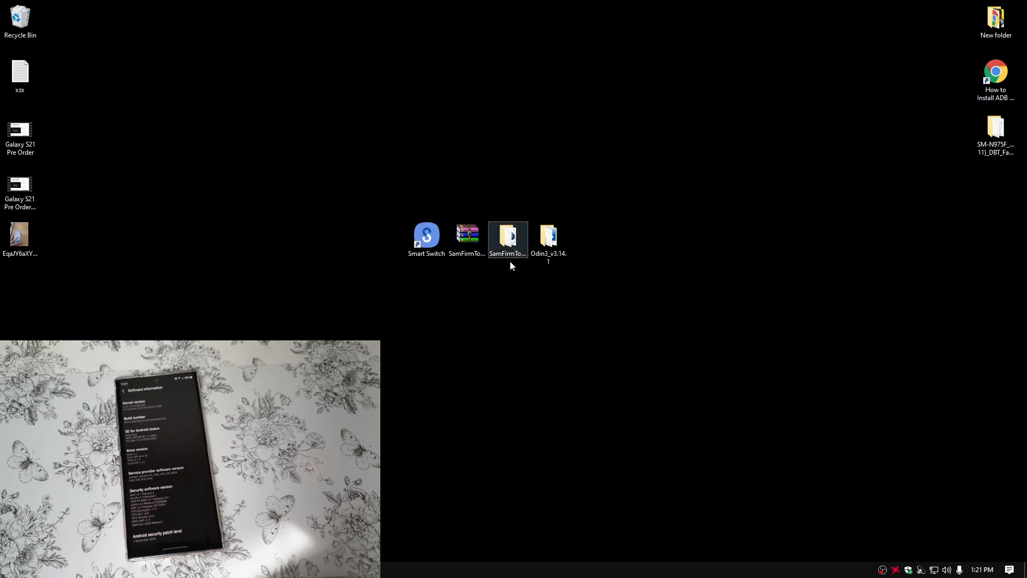
- Extract the SamFirmTool archive to the desktop, replacing the previously extracted files
{"action": "left_click", "coordinate": [423, 244]}
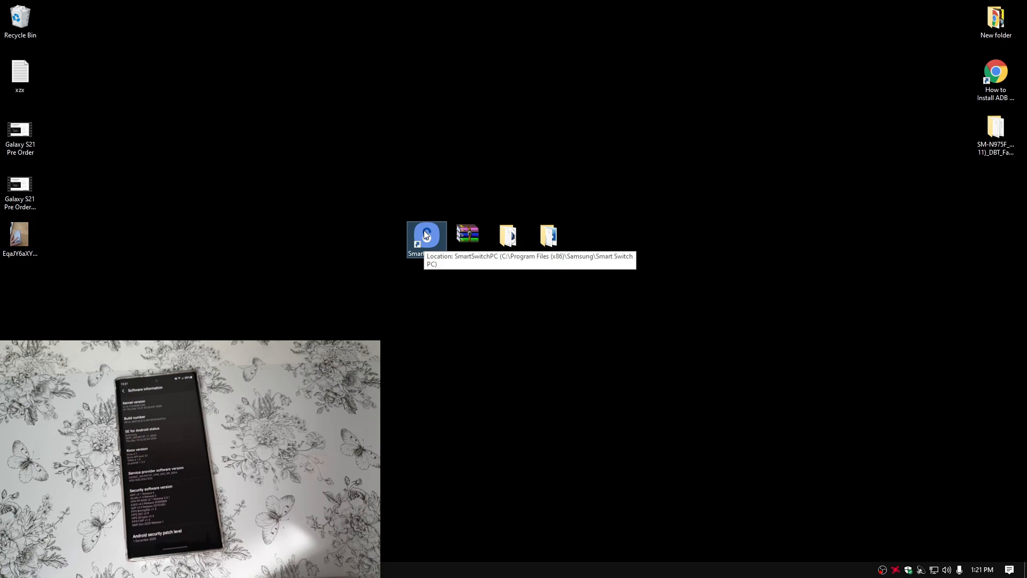
{"action": "left_click", "coordinate": [556, 243]}
{"action": "left_click", "coordinate": [454, 384]}
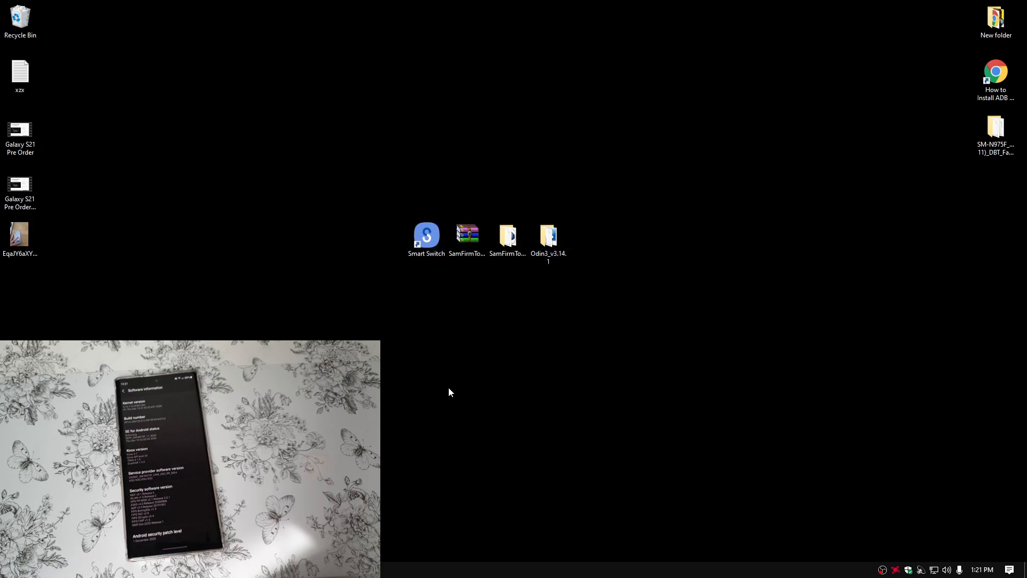
{"action": "left_click", "coordinate": [460, 242]}
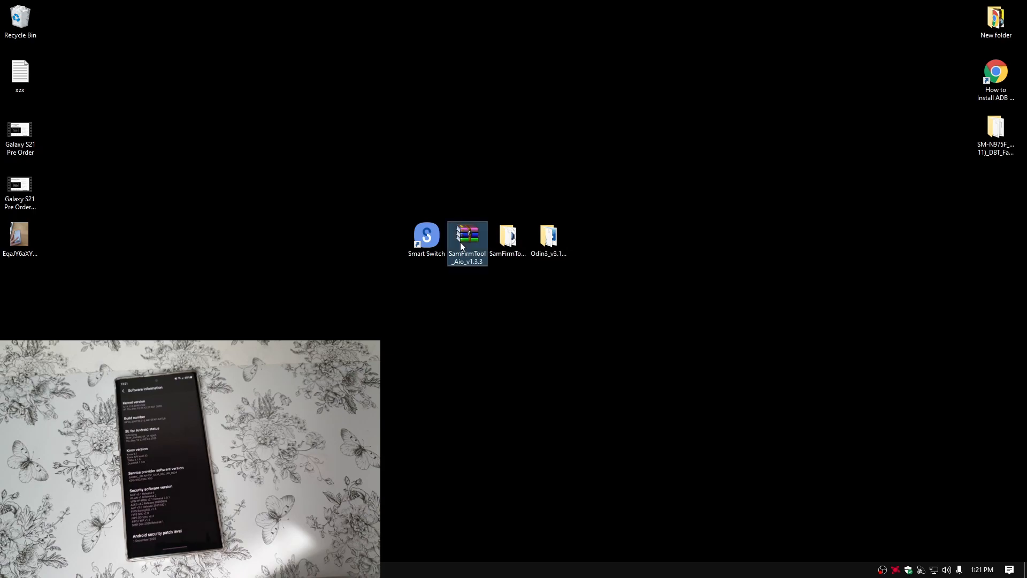
{"action": "right_click", "coordinate": [460, 241]}
{"action": "left_click", "coordinate": [469, 309]}
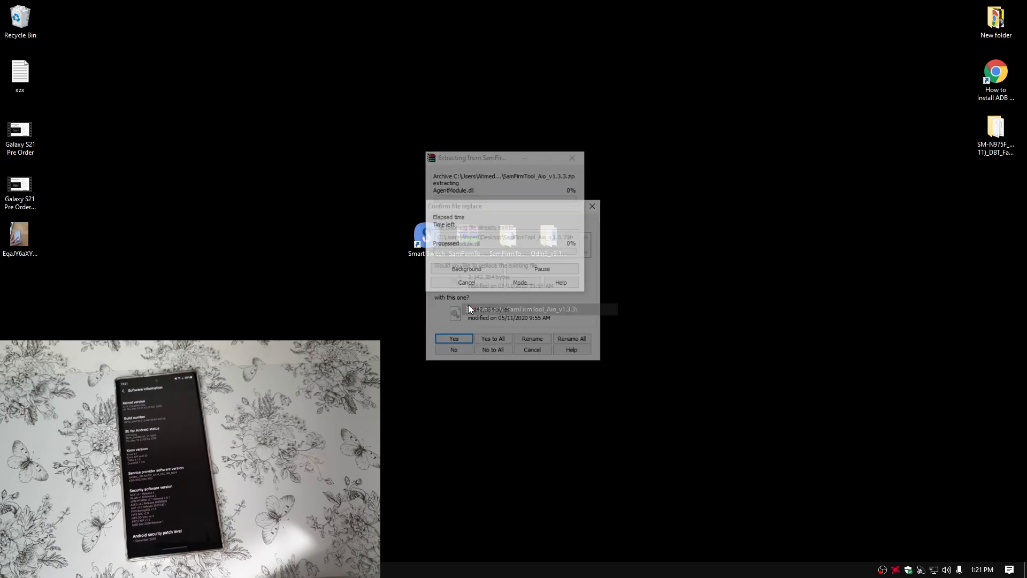
{"action": "left_click", "coordinate": [499, 340]}
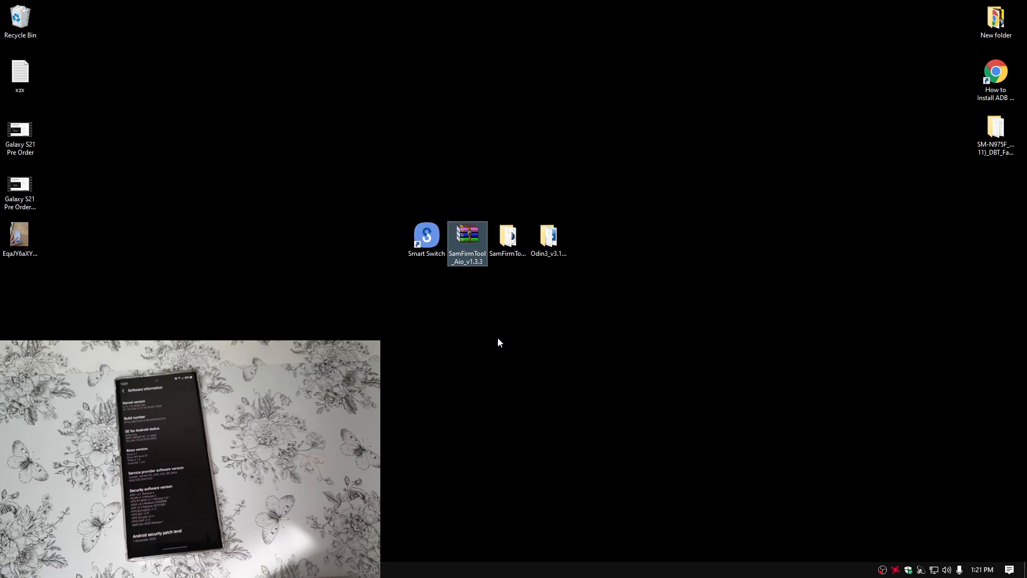
- Launch SamFirm.exe from the extracted folder, allowing the unrecognized app to run
{"action": "left_click", "coordinate": [514, 252]}
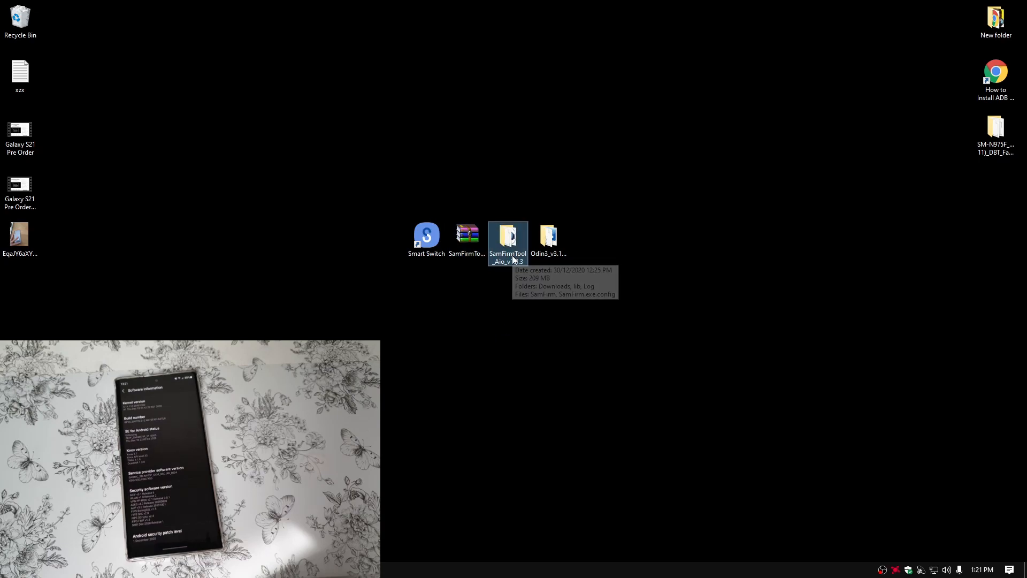
{"action": "double_click", "coordinate": [511, 255]}
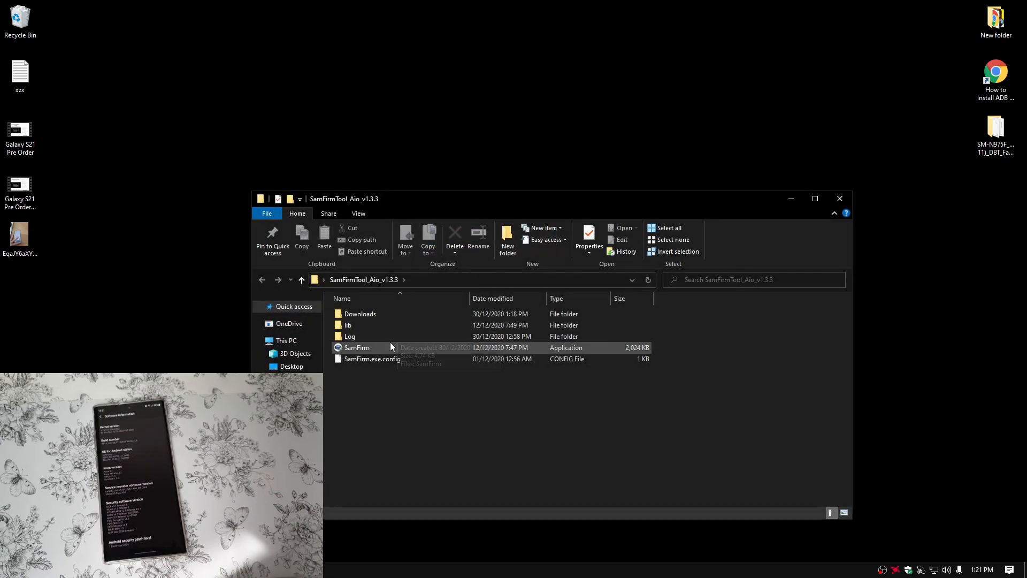
{"action": "double_click", "coordinate": [390, 346]}
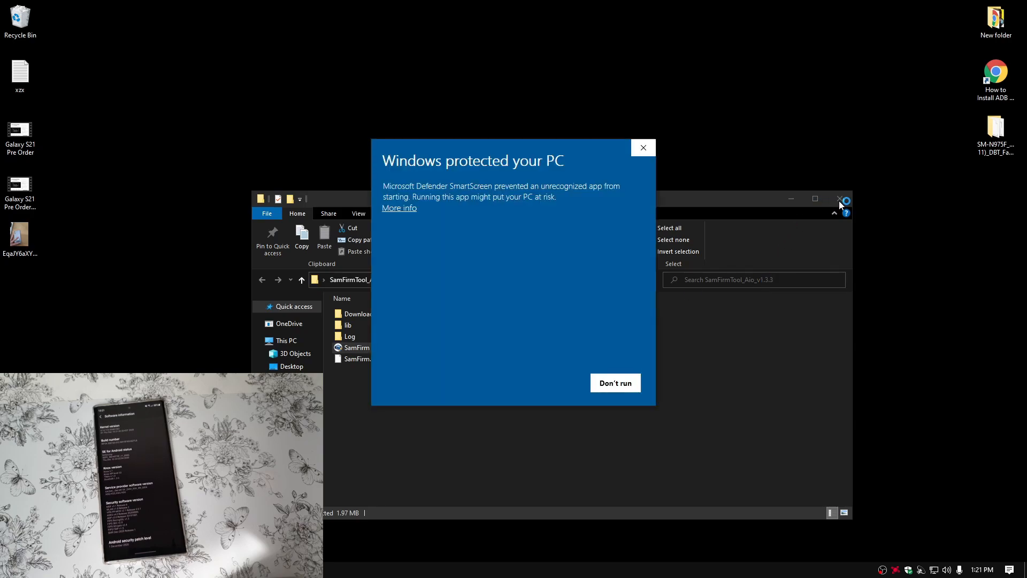
{"action": "left_click", "coordinate": [410, 209]}
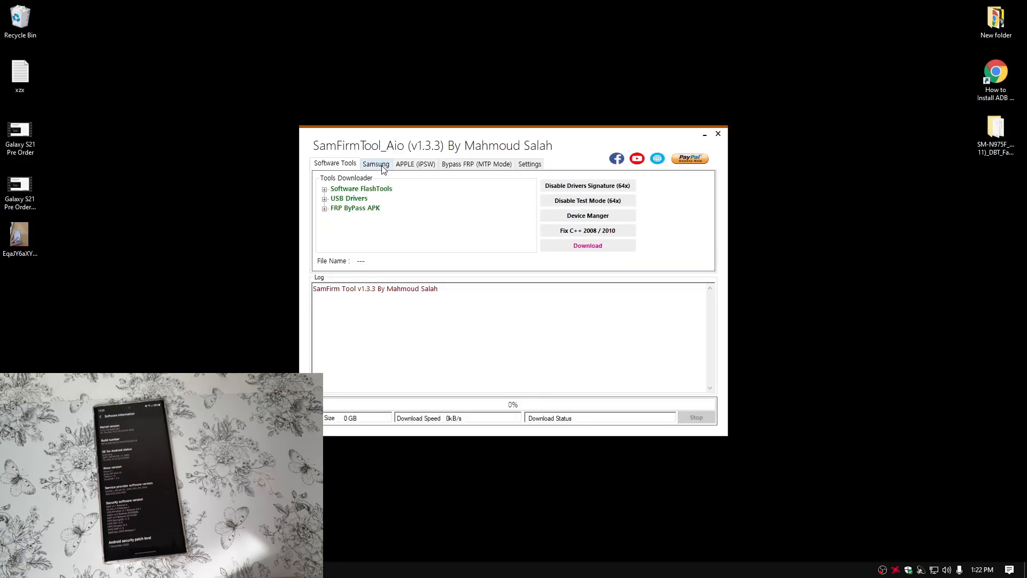
- Check the latest SM-N975F firmware for Germany (DBT) from the Samsung tools
{"action": "left_click", "coordinate": [377, 164]}
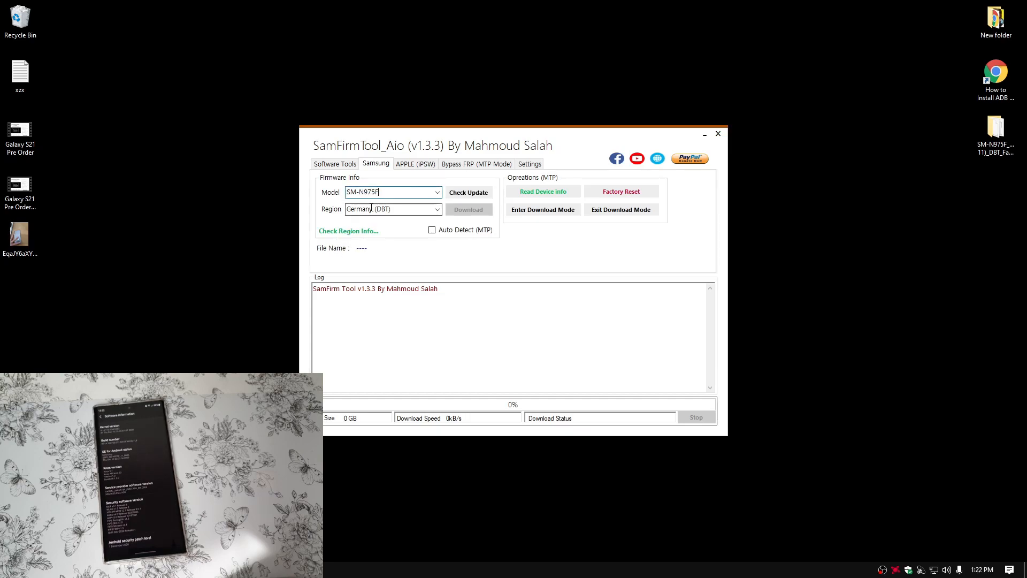
{"action": "left_click", "coordinate": [371, 208]}
{"action": "left_click", "coordinate": [460, 198]}
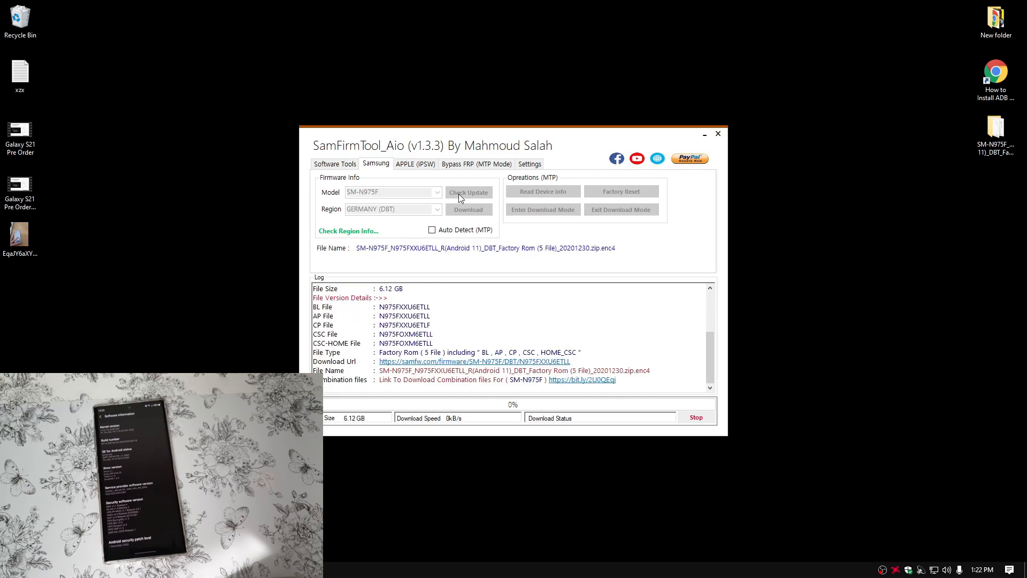
{"action": "scroll", "coordinate": [470, 337], "scroll_direction": "up", "scroll_amount": 1}
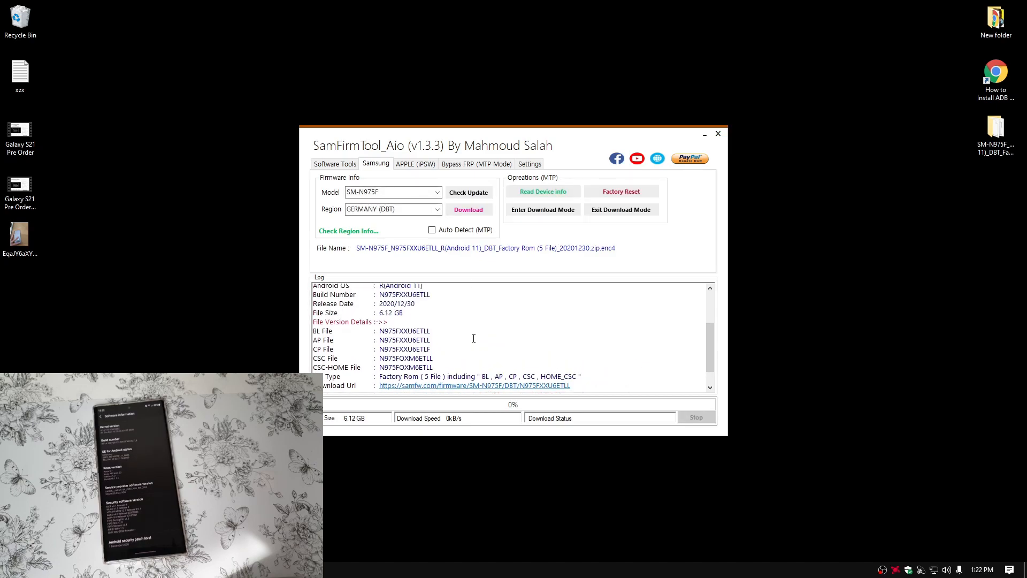
{"action": "scroll", "coordinate": [473, 338], "scroll_direction": "up", "scroll_amount": 2}
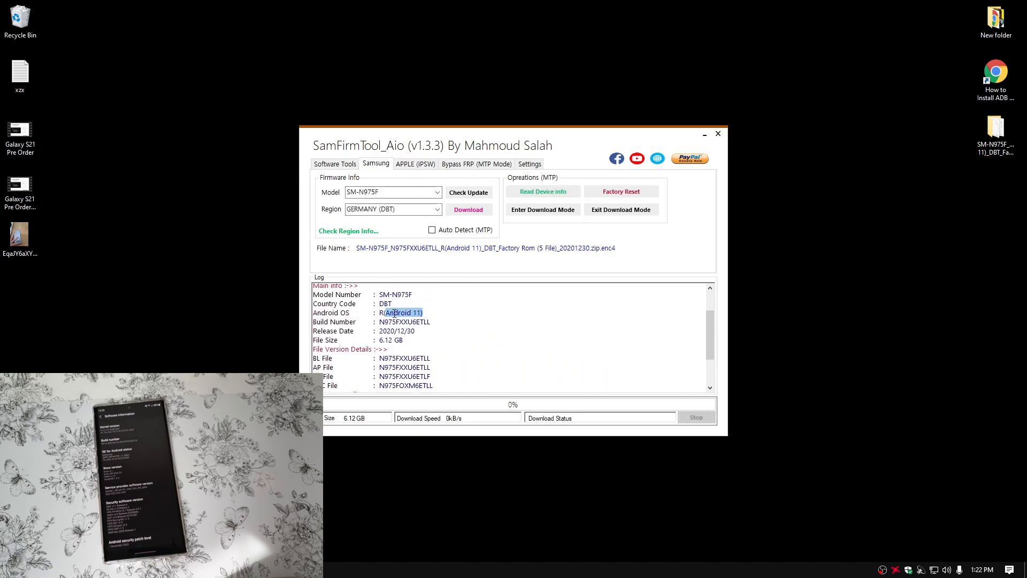
- Check the latest SM-N975F firmware for the United Arab Emirates (LYS) region
{"action": "left_click", "coordinate": [404, 208]}
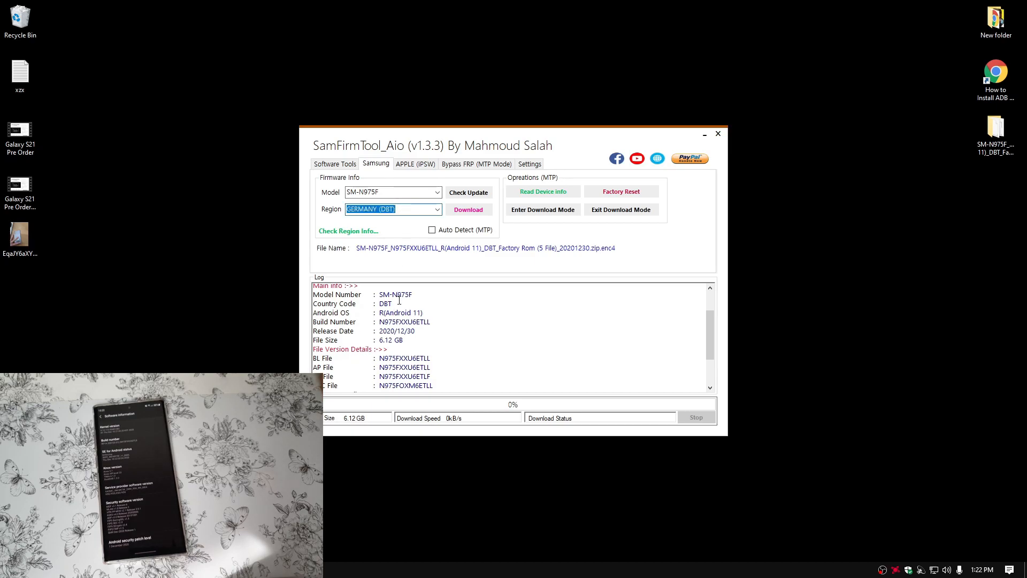
{"action": "type", "text": "UNITED Arab Emirates (LYS"}
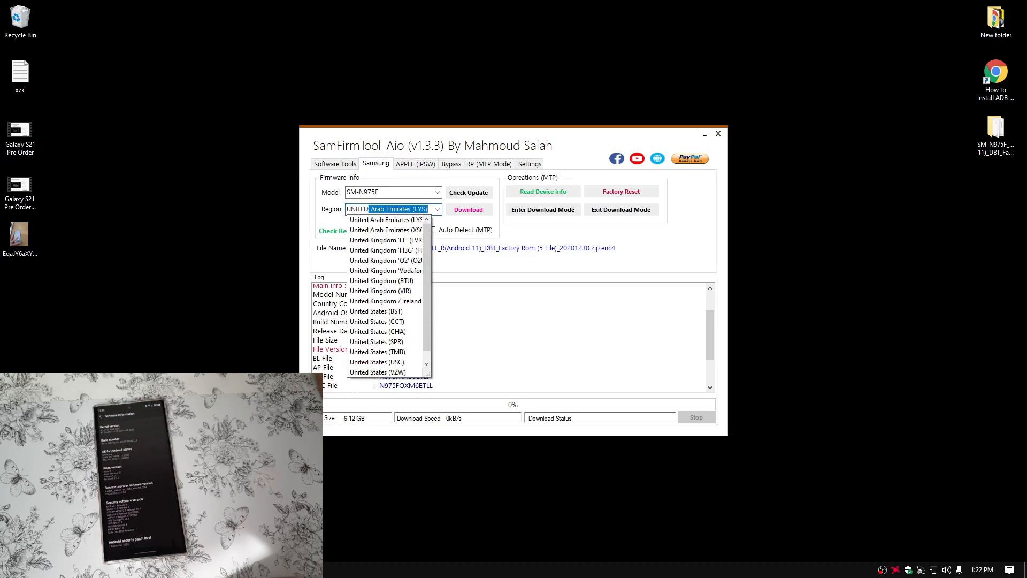
{"action": "key", "text": "Return"}
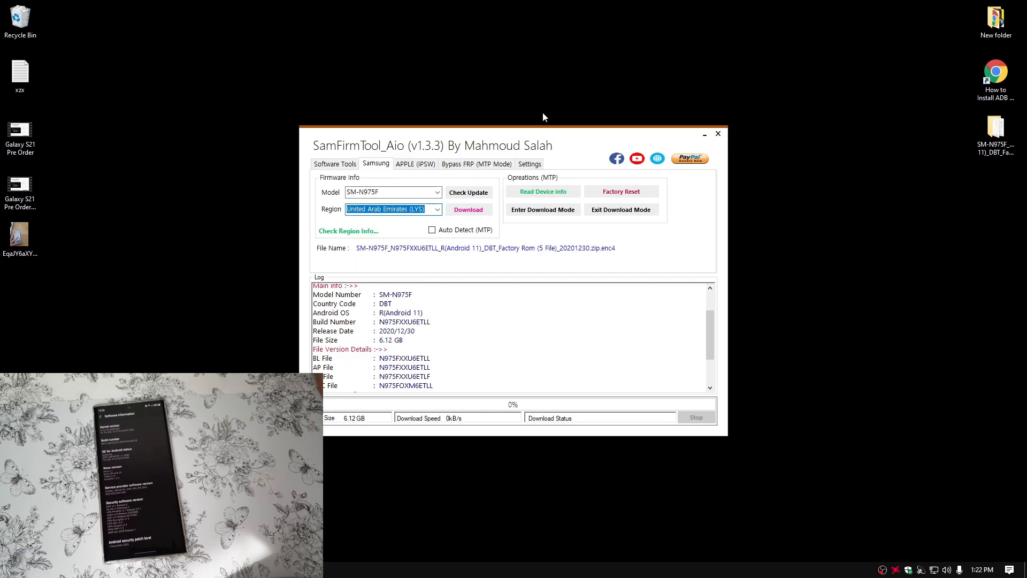
{"action": "left_click", "coordinate": [474, 194]}
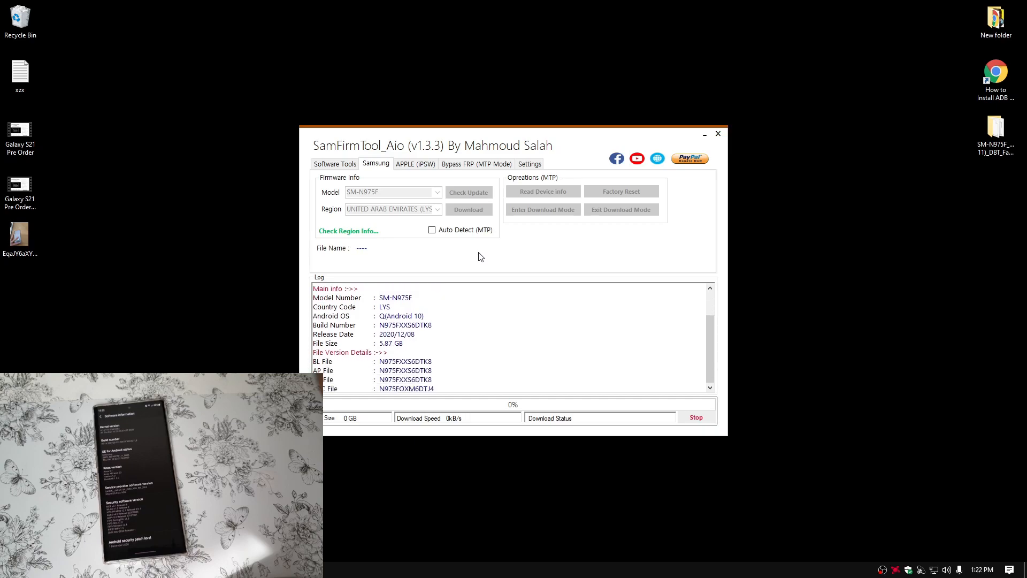
{"action": "scroll", "coordinate": [442, 351], "scroll_direction": "up", "scroll_amount": 3}
{"action": "scroll", "coordinate": [442, 351], "scroll_direction": "down", "scroll_amount": 3}
{"action": "scroll", "coordinate": [436, 338], "scroll_direction": "up", "scroll_amount": 1}
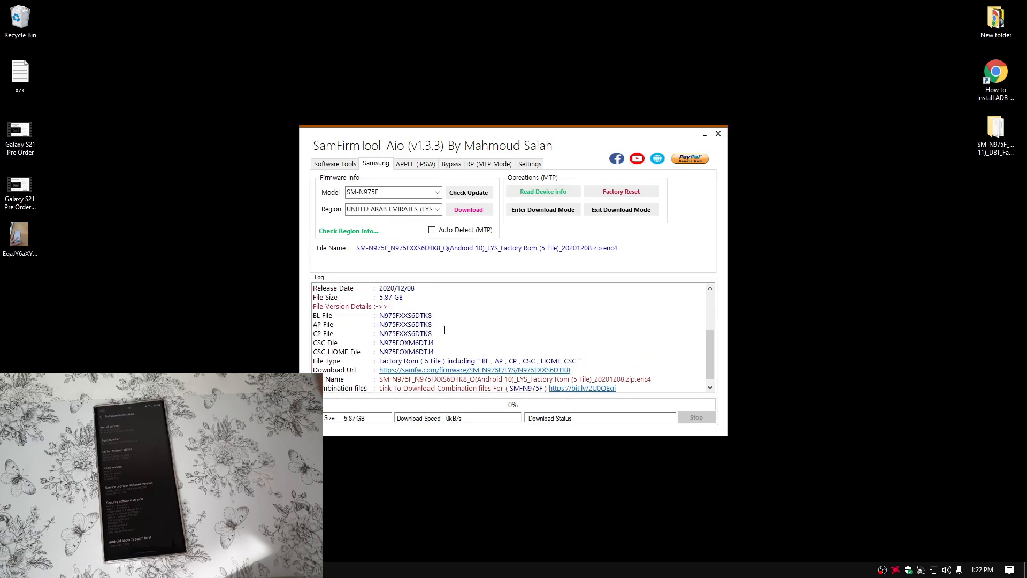
{"action": "scroll", "coordinate": [433, 319], "scroll_direction": "up", "scroll_amount": 2}
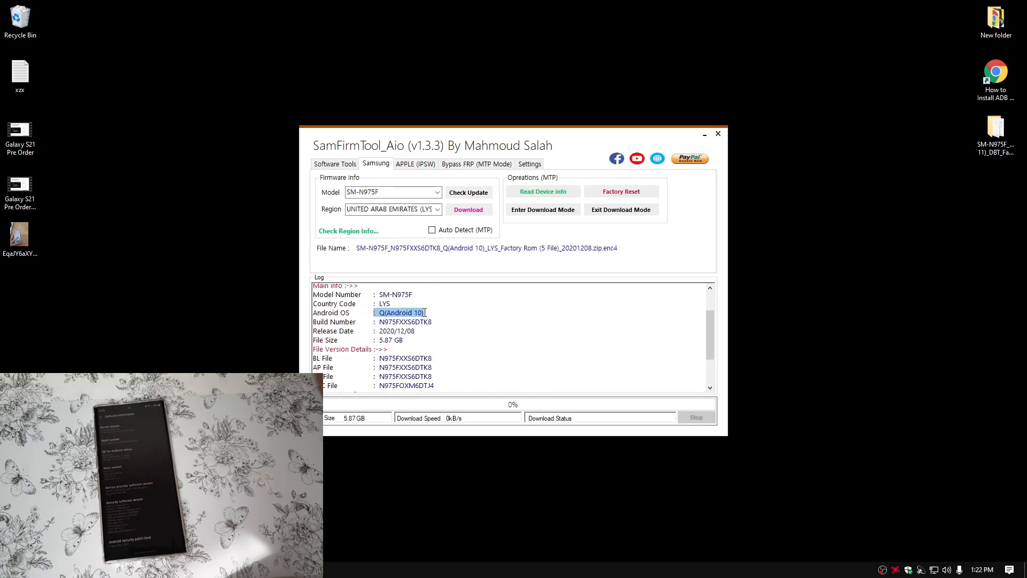
{"action": "left_click", "coordinate": [426, 312]}
- Switch the region back to Germany (DBT), check the update and start the firmware download
{"action": "triple_click", "coordinate": [405, 209]}
{"action": "type", "text": "GERMANY '1&1' (XEG"}
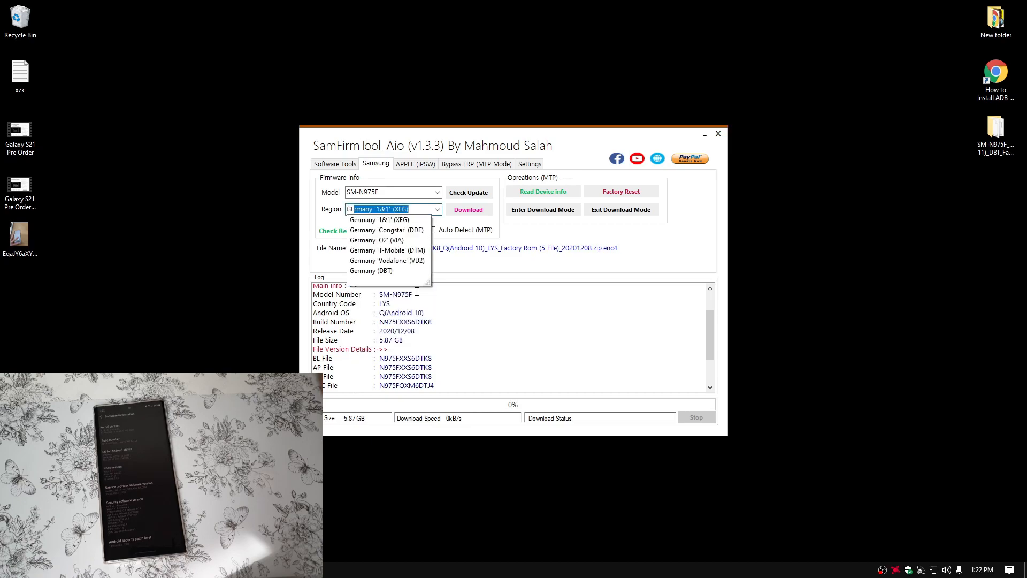
{"action": "left_click", "coordinate": [381, 271]}
{"action": "left_click", "coordinate": [453, 197]}
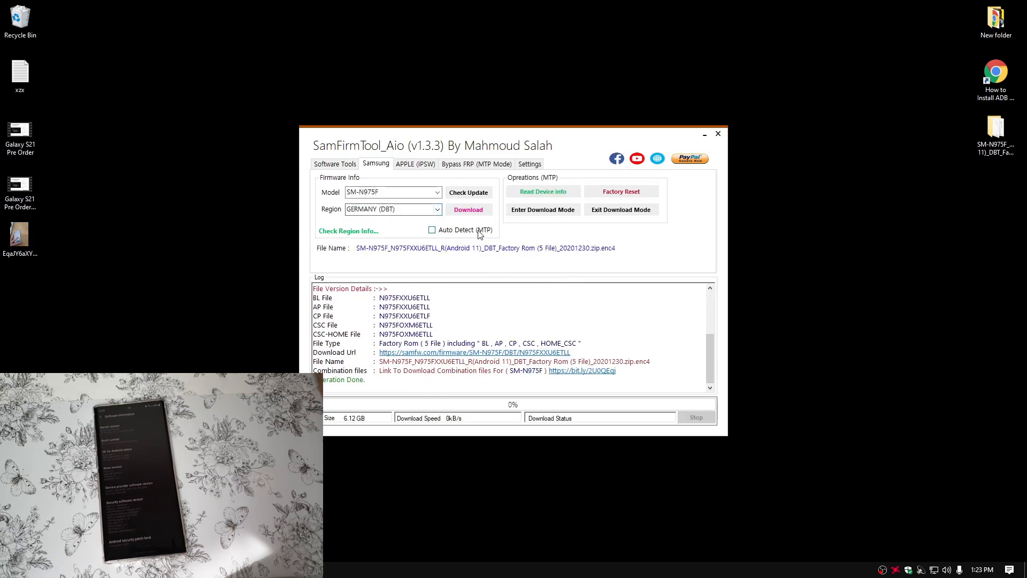
{"action": "left_click", "coordinate": [469, 211]}
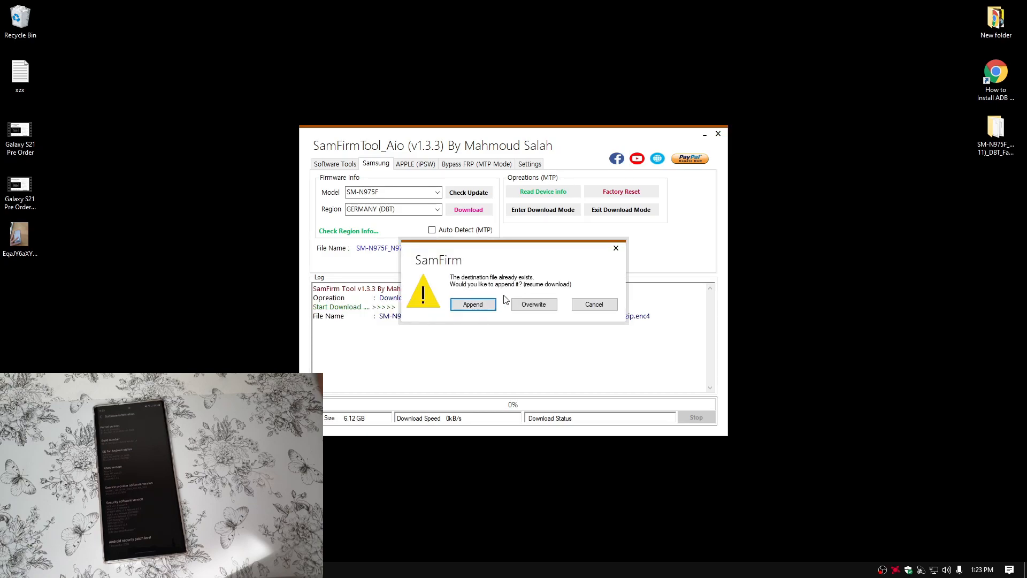
- Cancel re-downloading the existing firmware file and launch Smart Switch from the desktop
{"action": "left_click", "coordinate": [594, 304]}
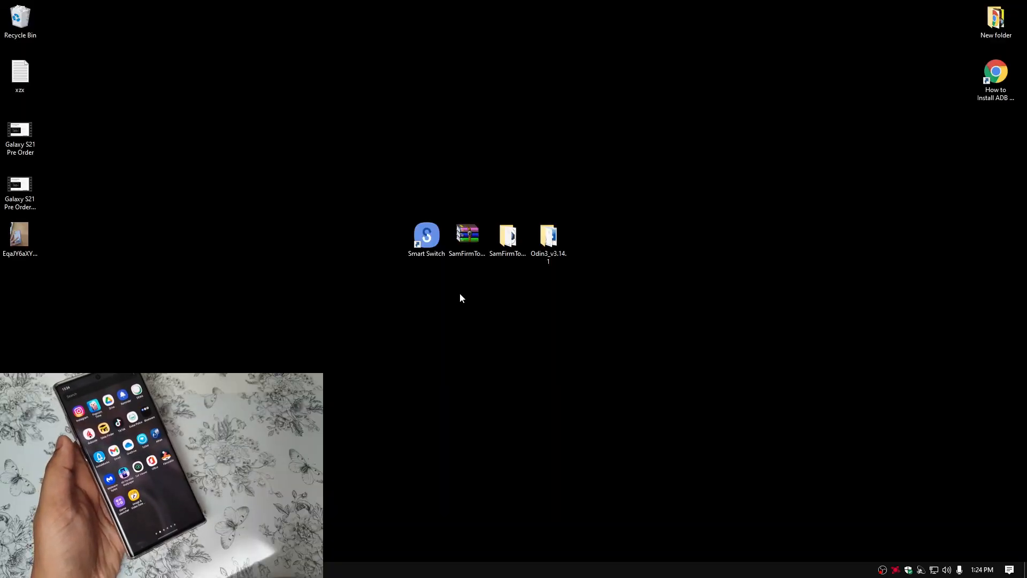
{"action": "double_click", "coordinate": [431, 234]}
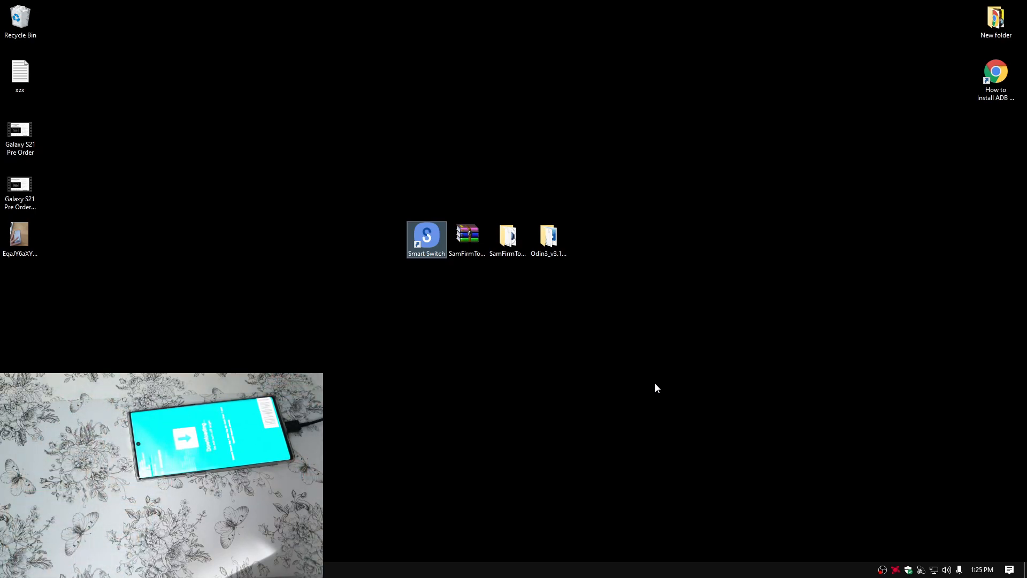
- Run Odin3 as administrator and browse from the BL slot into SamFirmTool_Aio_v1.3.3 on the Desktop
{"action": "left_click", "coordinate": [552, 237]}
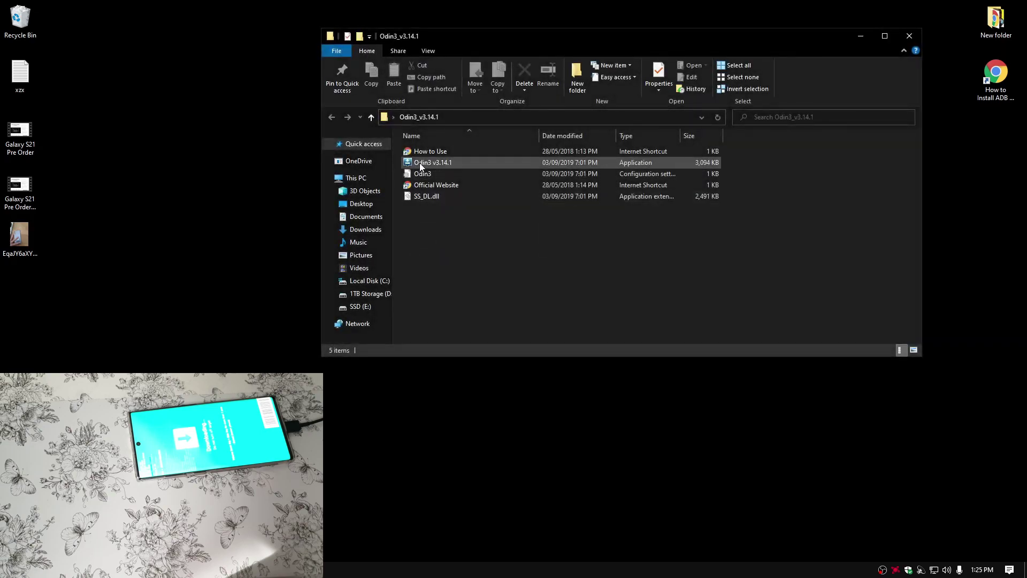
{"action": "left_click", "coordinate": [420, 162]}
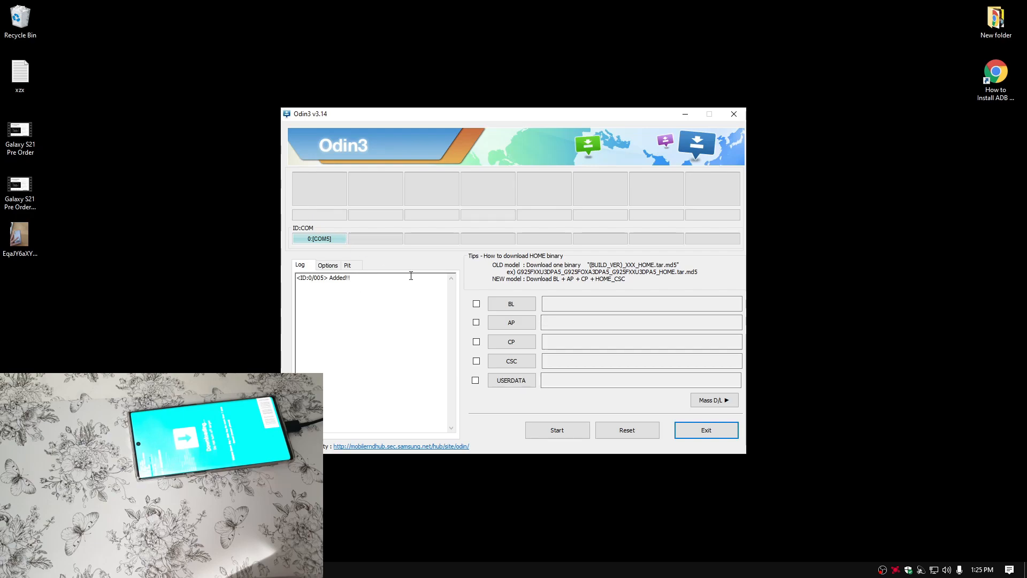
{"action": "left_click", "coordinate": [519, 311]}
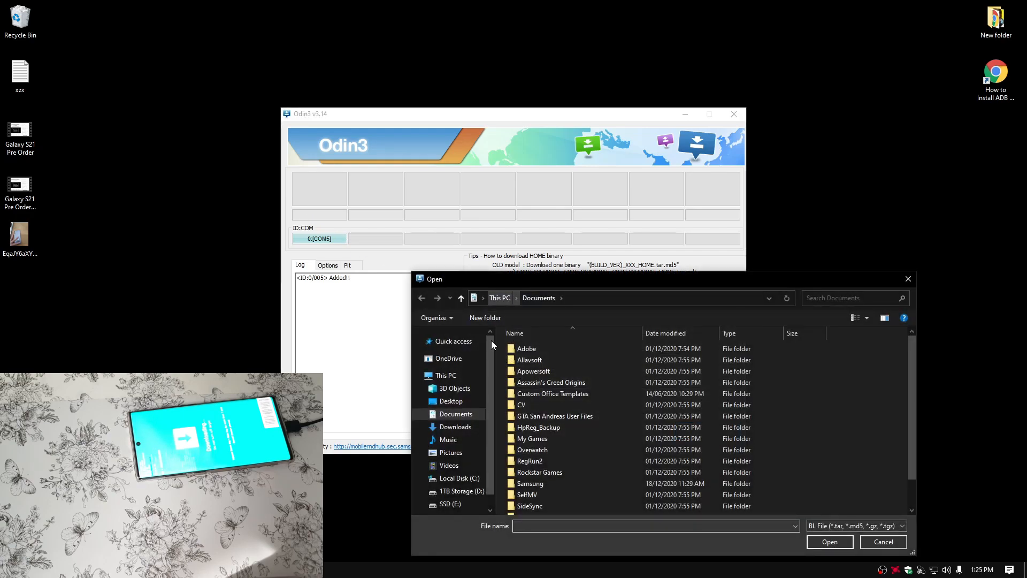
{"action": "left_click", "coordinate": [450, 402]}
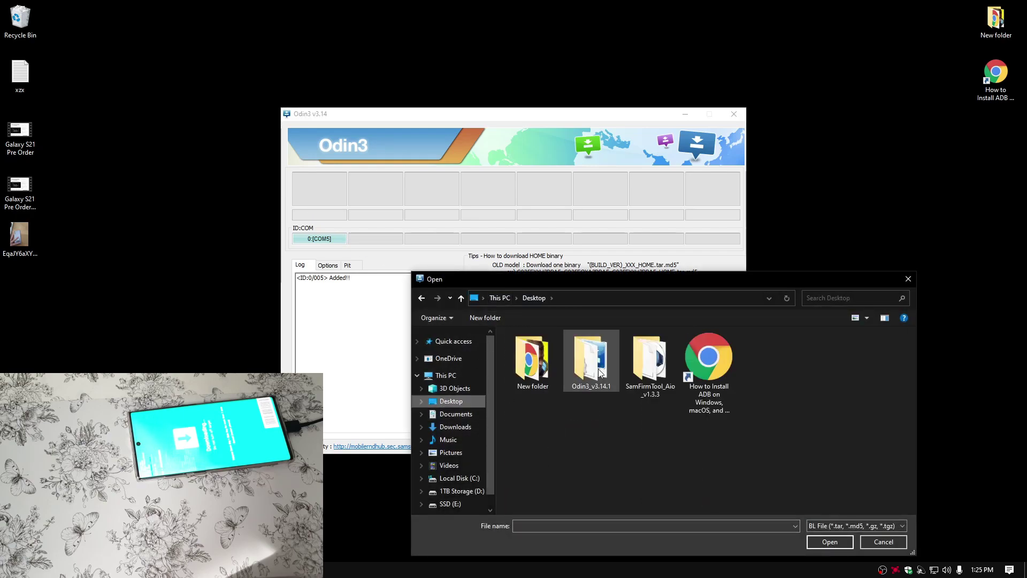
{"action": "double_click", "coordinate": [651, 356]}
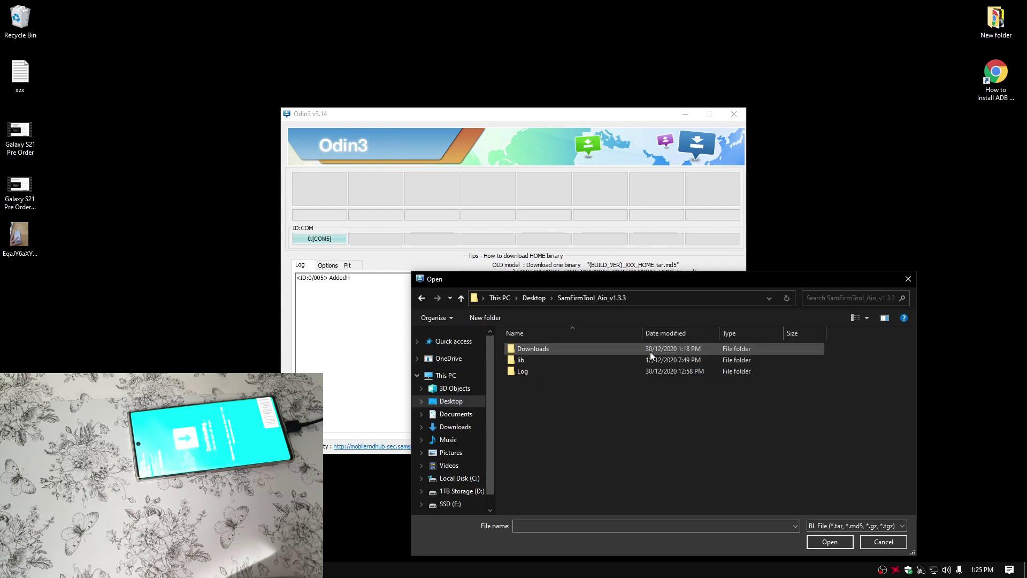
- Navigate to the SM-N975F firmware folder and load the BL file into Odin3
{"action": "double_click", "coordinate": [568, 352]}
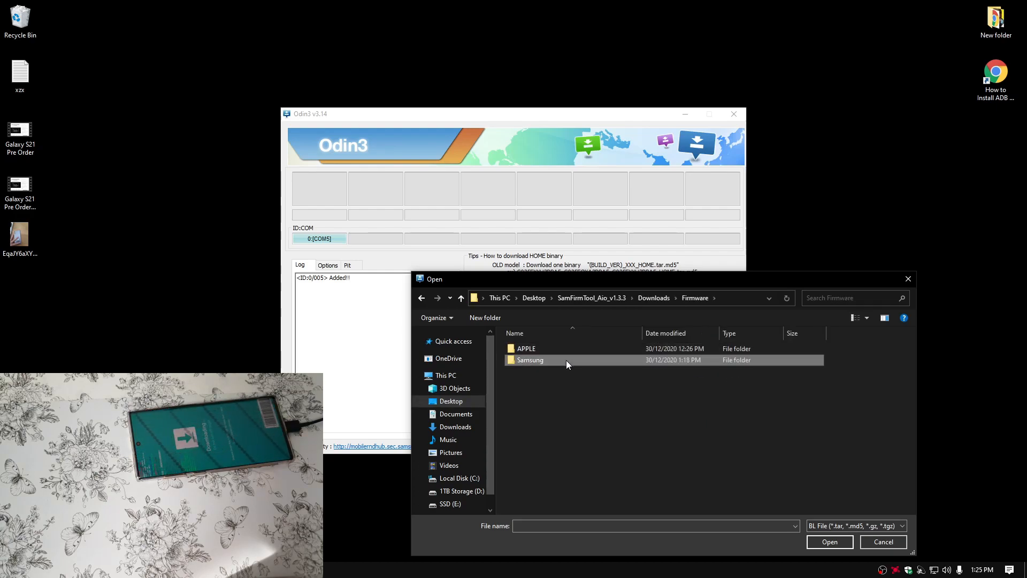
{"action": "double_click", "coordinate": [566, 360]}
{"action": "double_click", "coordinate": [564, 353]}
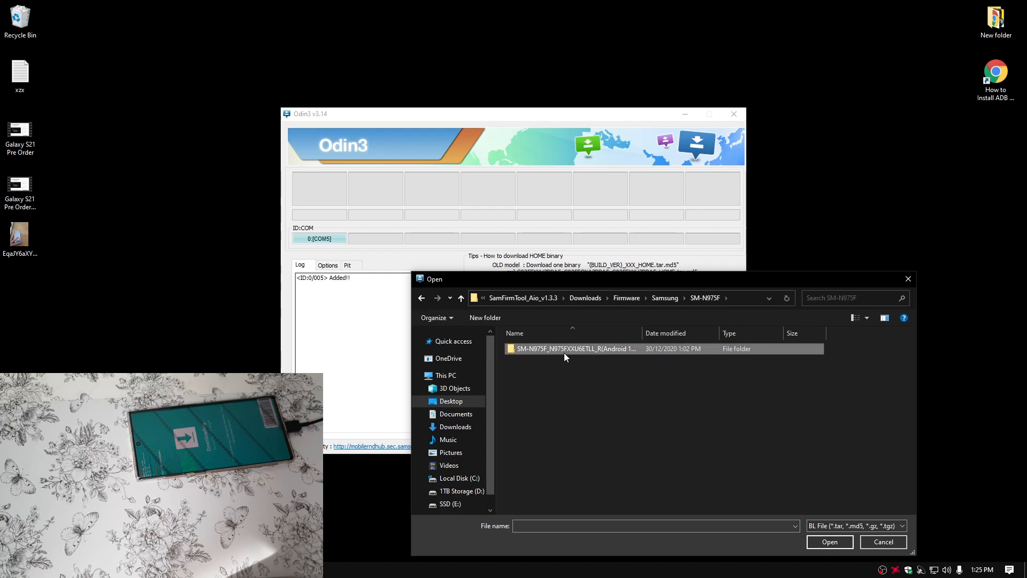
{"action": "double_click", "coordinate": [564, 352]}
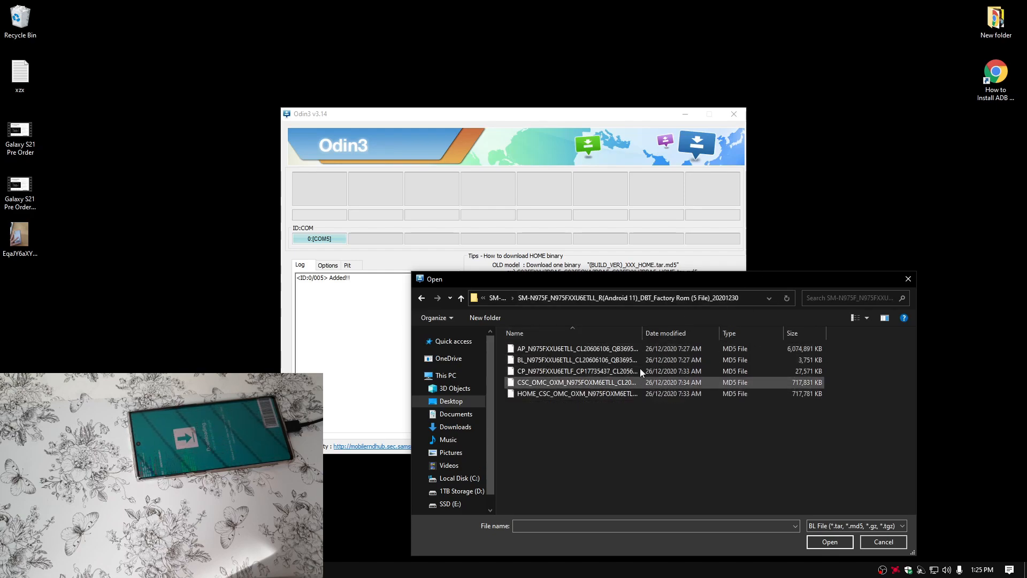
{"action": "double_click", "coordinate": [518, 360]}
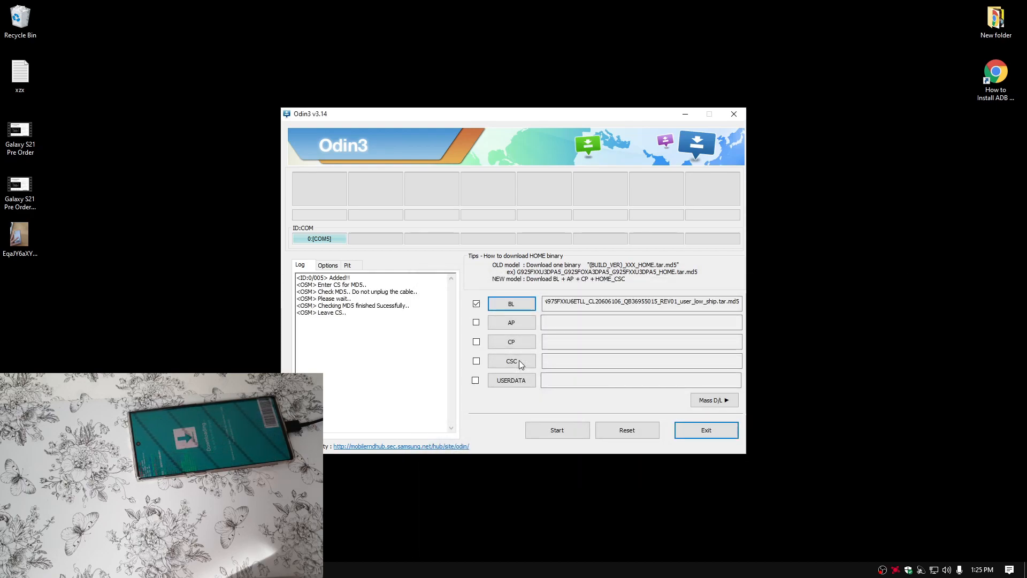
- Load the AP, CP and HOME_CSC firmware files into their Odin3 slots
{"action": "left_click", "coordinate": [515, 323]}
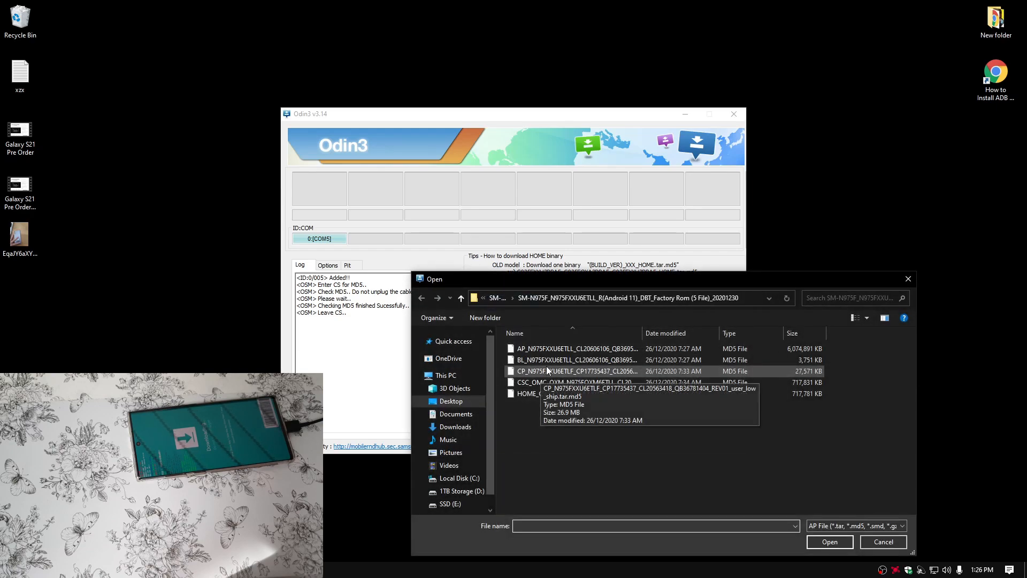
{"action": "left_click", "coordinate": [546, 352]}
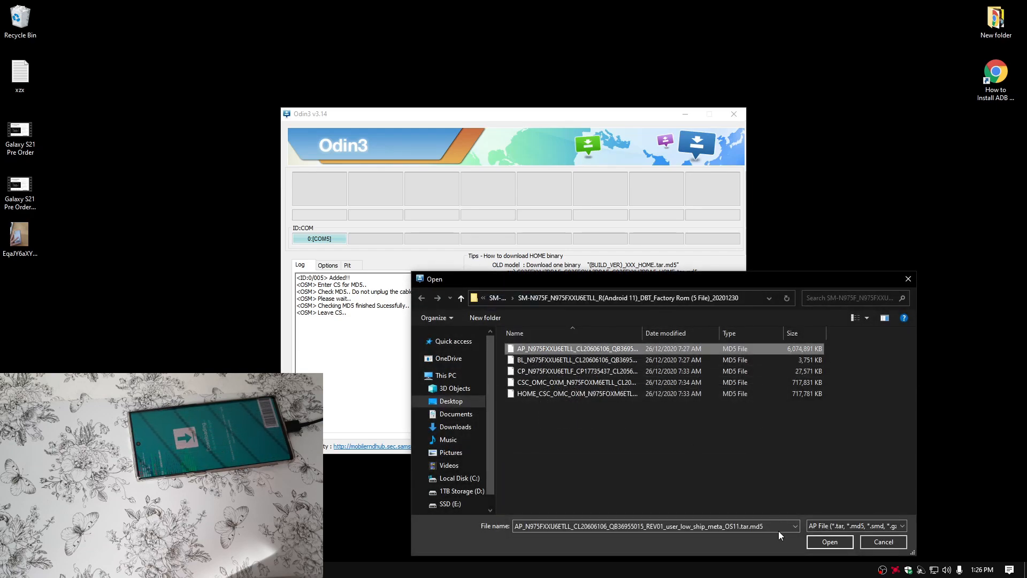
{"action": "left_click", "coordinate": [817, 544]}
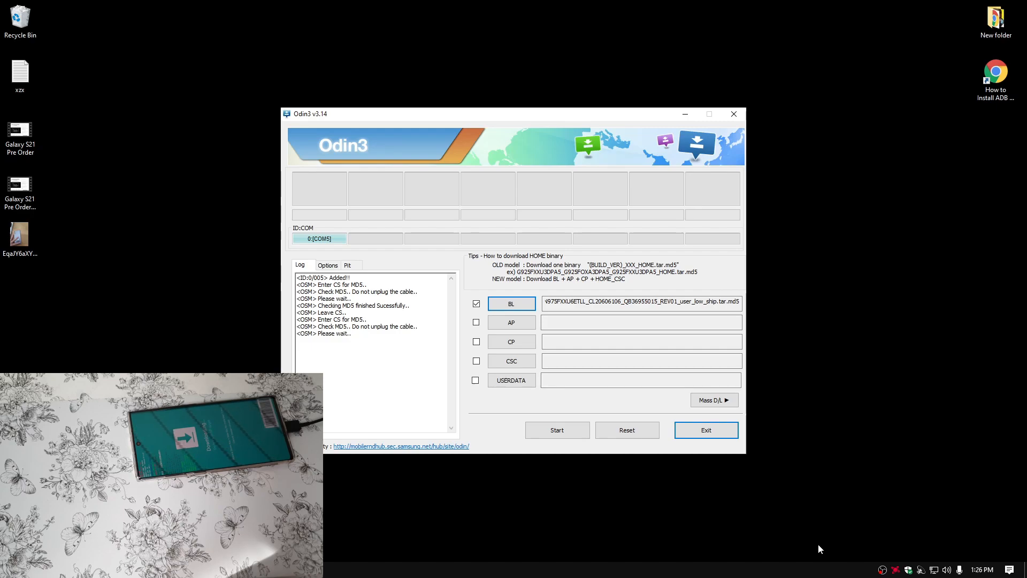
{"action": "left_click", "coordinate": [516, 346]}
{"action": "double_click", "coordinate": [528, 371]}
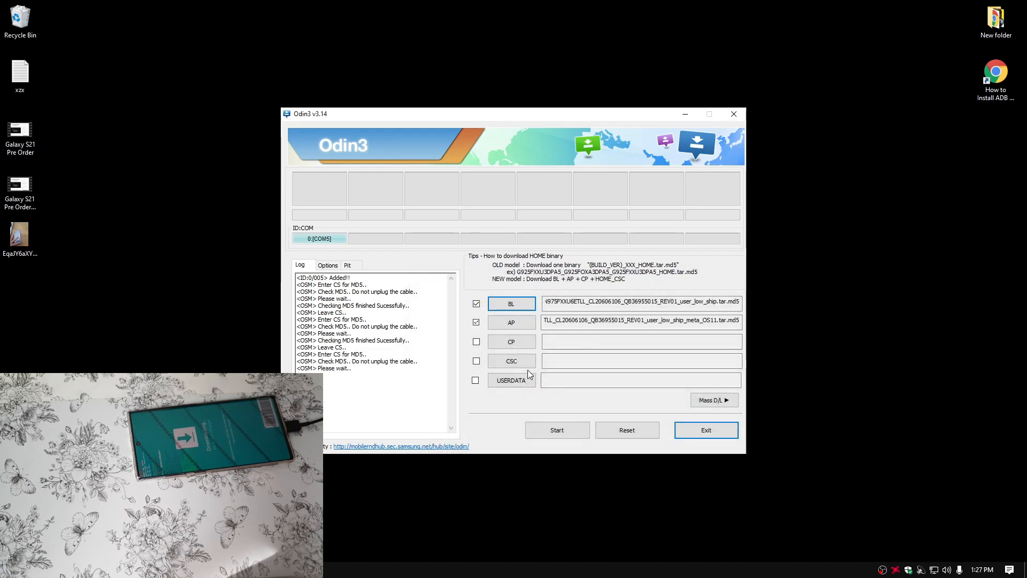
{"action": "left_click", "coordinate": [528, 359]}
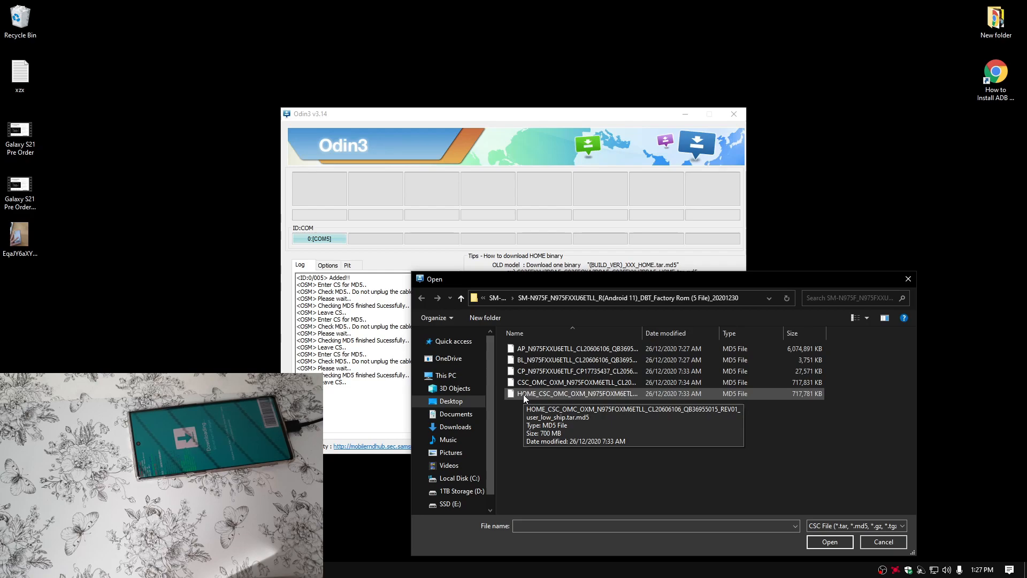
{"action": "double_click", "coordinate": [523, 394]}
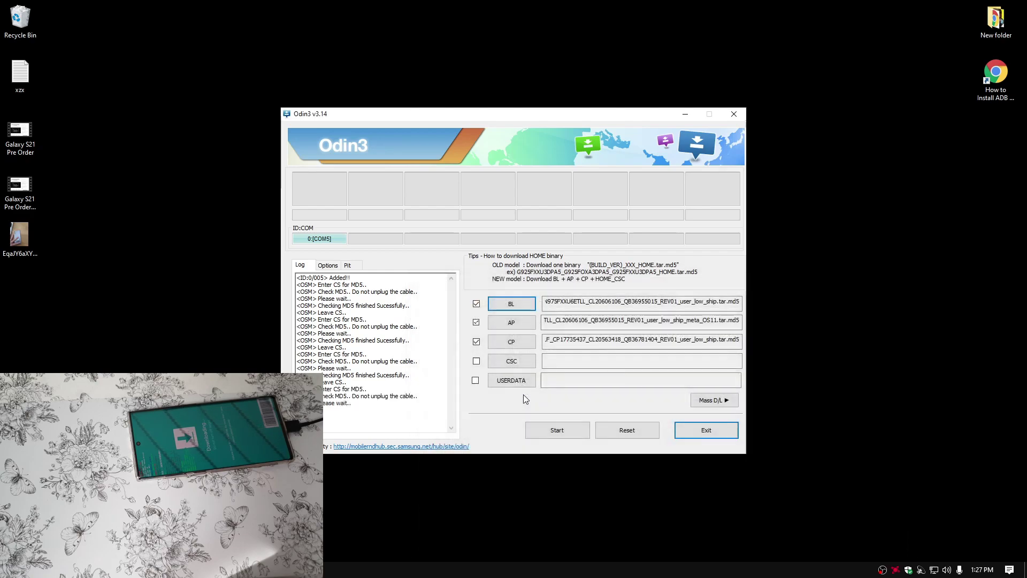
- Flash the firmware until the green PASS appears, then exit Odin3
{"action": "left_click", "coordinate": [541, 425]}
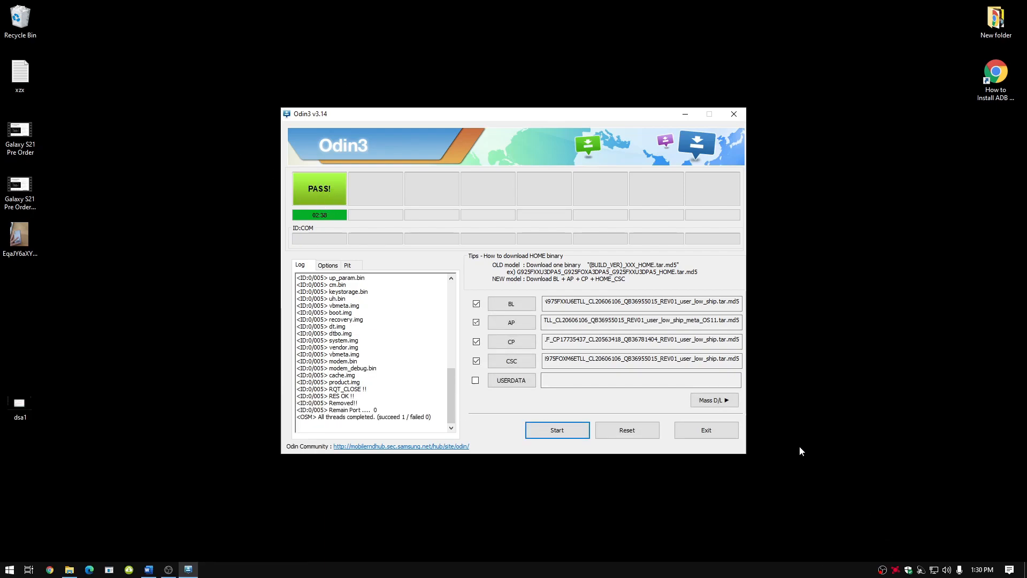
{"action": "left_click", "coordinate": [706, 430]}
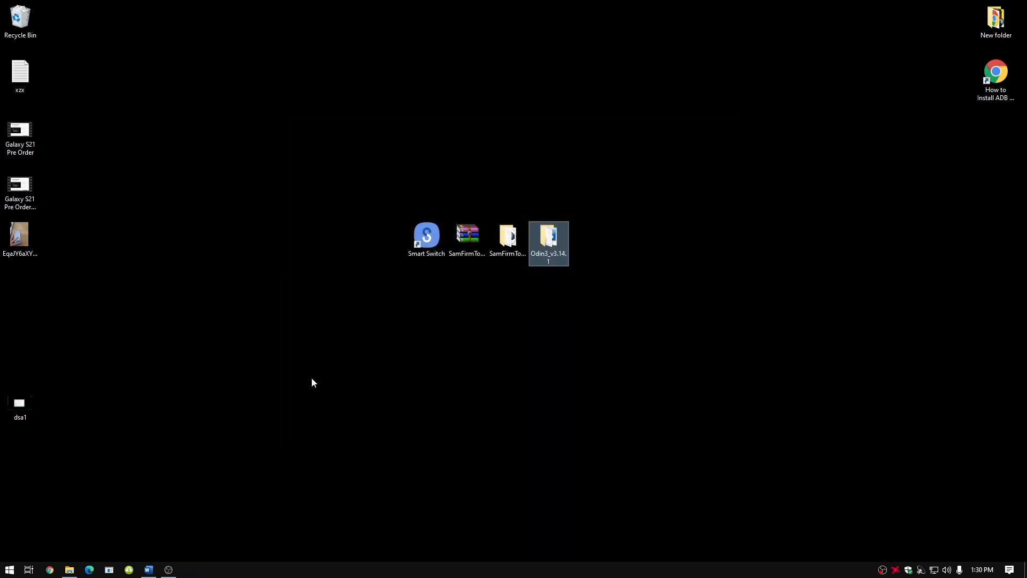